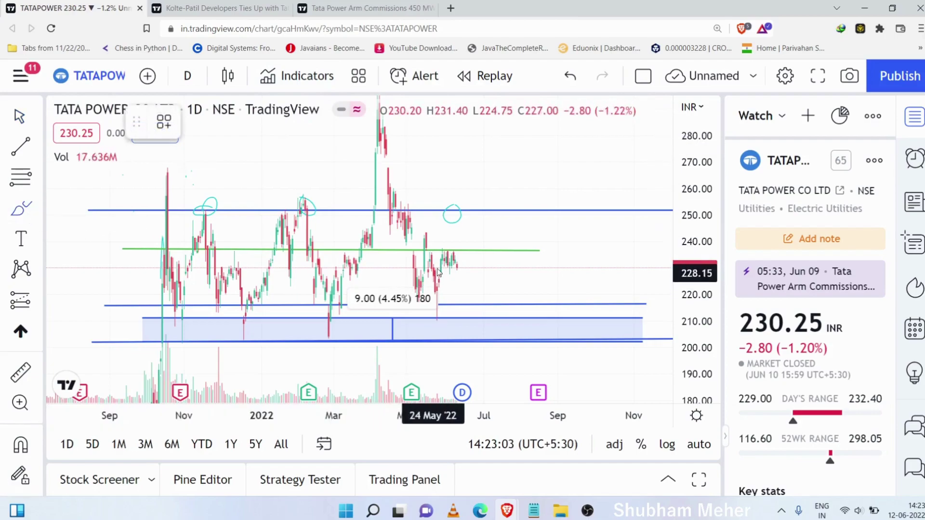
Start a freehand brush stroke on the Tata Power daily chart.
click(202, 233)
Brush waves over past swings and a drop from recent highs, then add the MACD indicator.
mouse_move(203, 232)
mouse_down()
mouse_move(211, 206)
mouse_move(248, 302)
mouse_move(297, 223)
mouse_move(327, 285)
mouse_move(347, 277)
mouse_move(371, 208)
mouse_move(436, 302)
mouse_move(477, 221)
mouse_move(511, 303)
mouse_move(541, 229)
mouse_move(553, 252)
mouse_move(545, 264)
mouse_move(533, 253)
mouse_up()
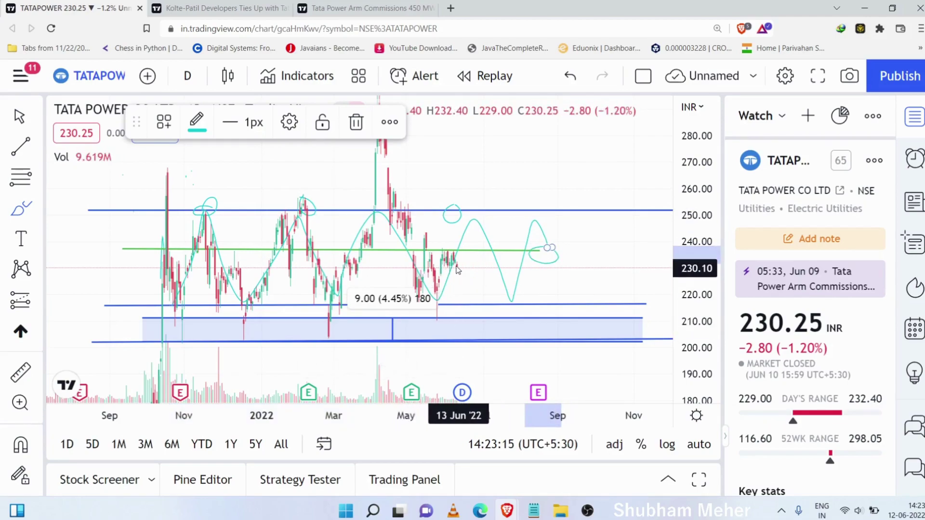
mouse_move(412, 201)
mouse_down()
mouse_move(466, 271)
mouse_move(483, 240)
mouse_up()
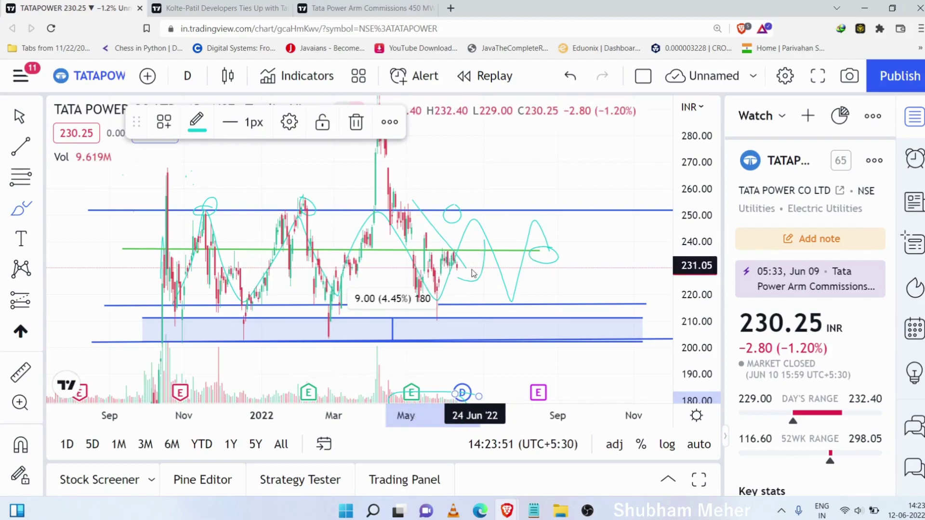
click(304, 83)
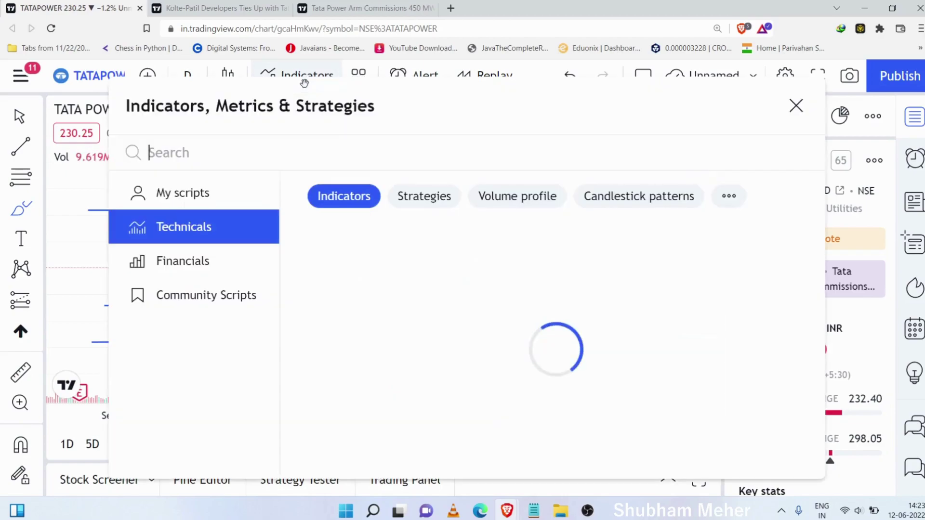
text(macd)
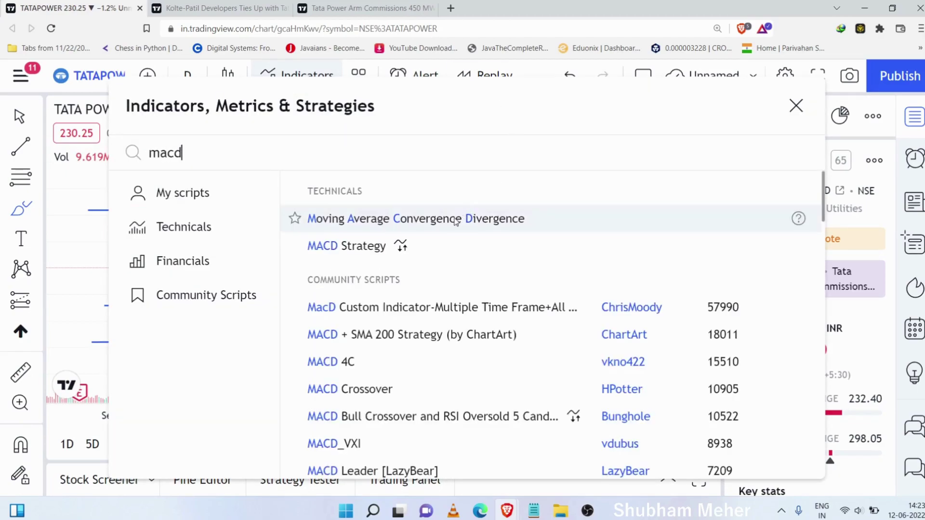
click(582, 214)
click(795, 106)
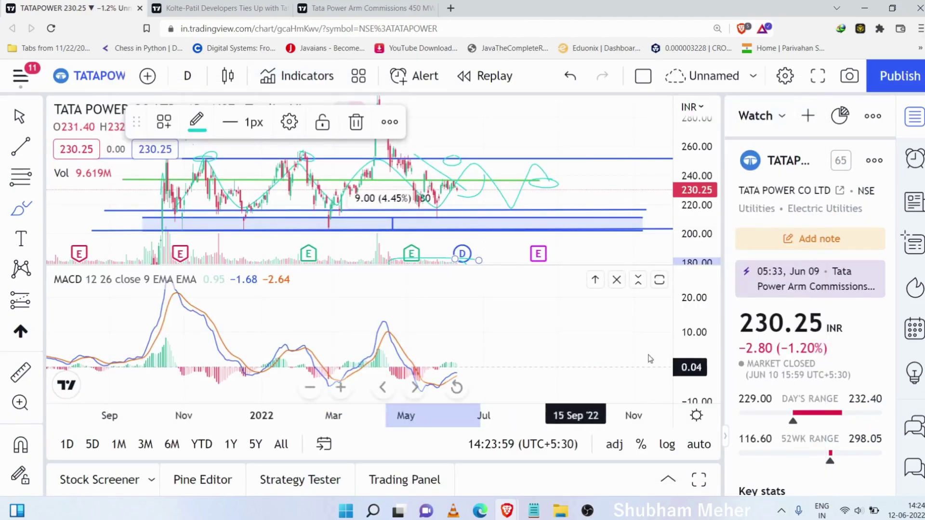
Delete the stray stroke sketched in the MACD pane.
drag(538, 363, 529, 332)
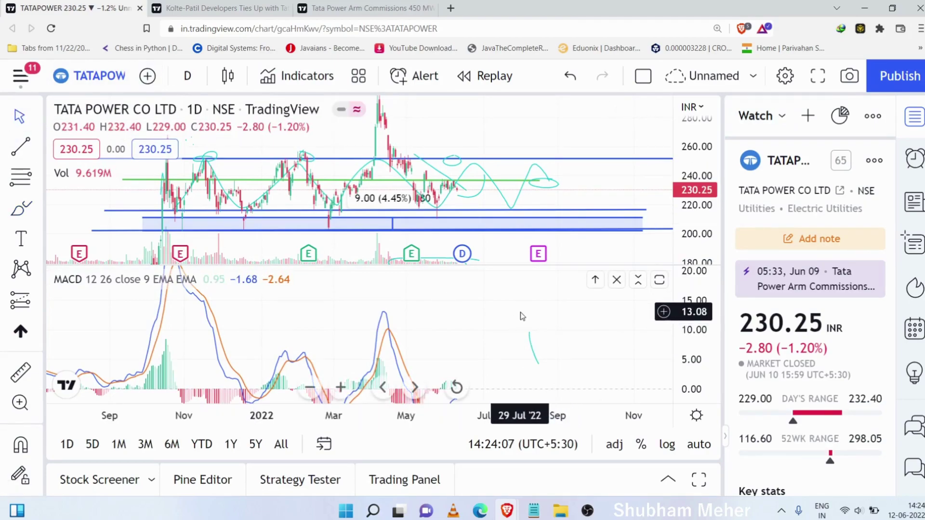
click(532, 340)
key(Delete)
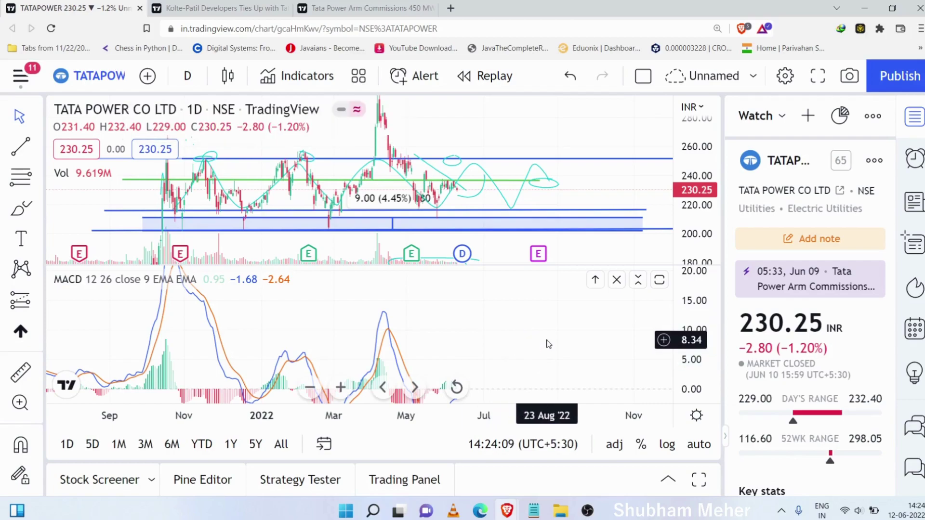
scroll(573, 344, right, 2)
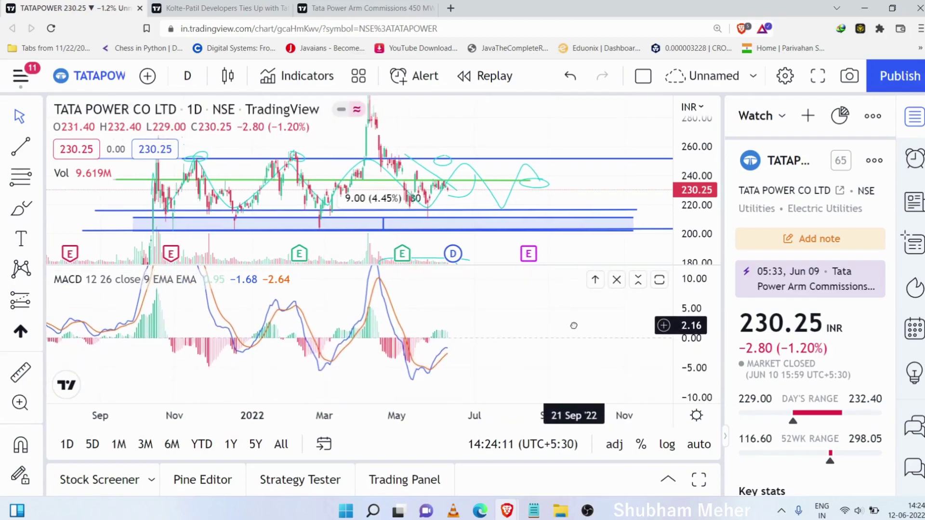
scroll(541, 326, right, 2)
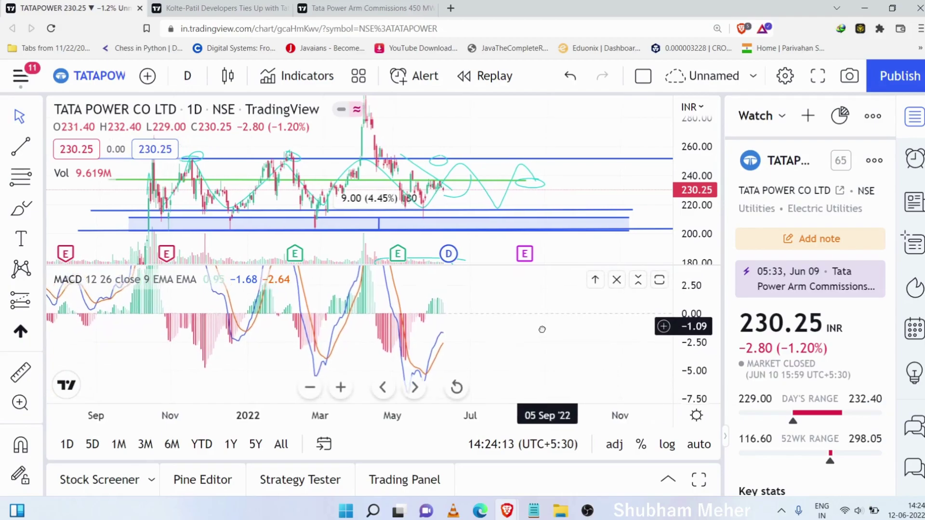
Reselect the brush and raise the browser page zoom to 175%.
click(23, 211)
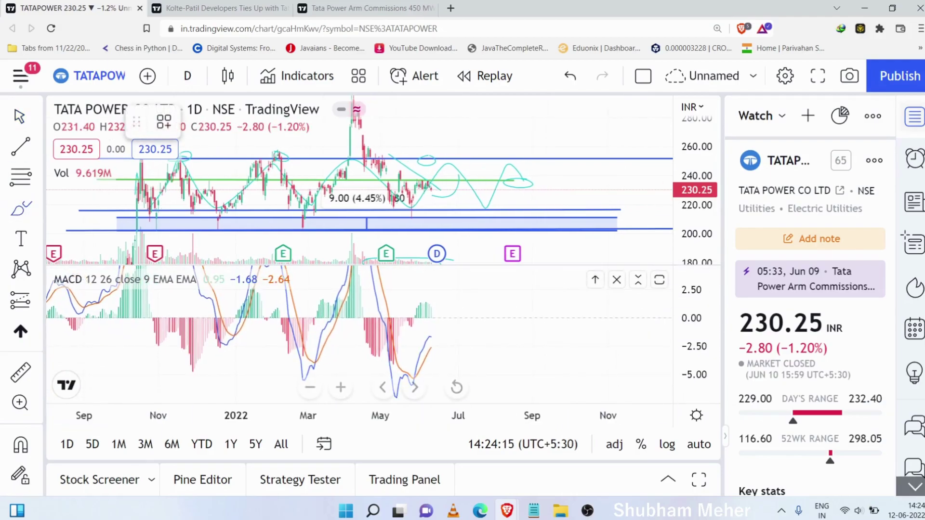
click(919, 28)
click(884, 277)
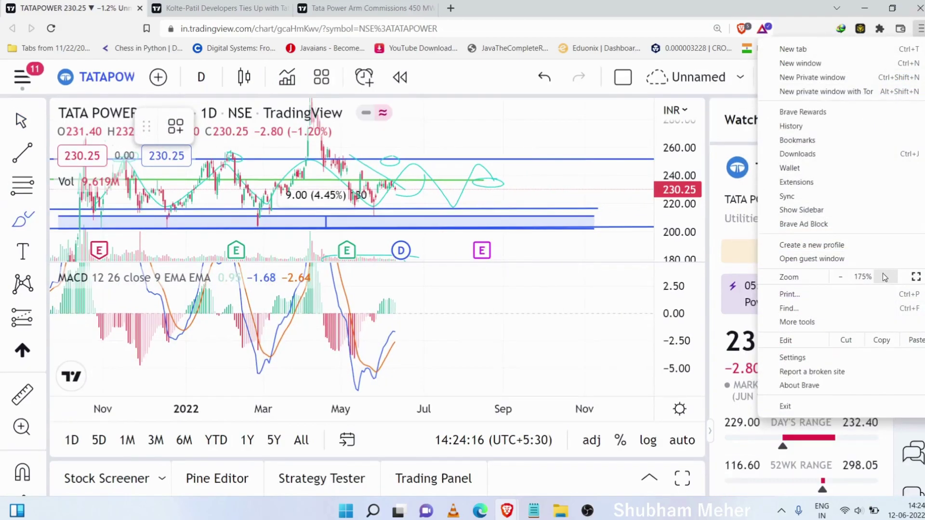
click(885, 277)
click(590, 364)
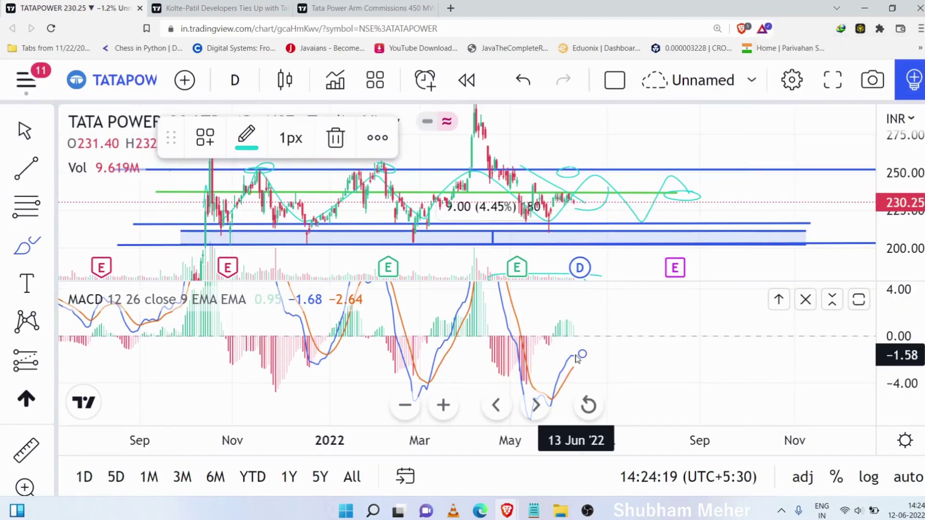
Brush a projected MACD zigzag, then delete the MACD pane and stretch the price axis.
mouse_move(595, 359)
mouse_down()
mouse_move(609, 388)
mouse_move(640, 371)
mouse_move(619, 373)
mouse_move(626, 394)
mouse_move(641, 383)
mouse_move(652, 405)
mouse_move(667, 386)
mouse_move(672, 391)
mouse_up()
click(758, 359)
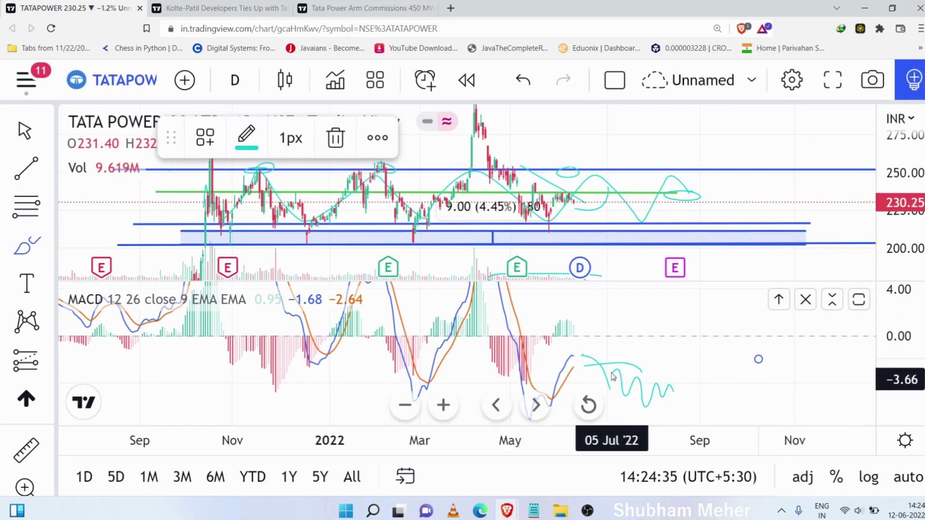
click(805, 299)
drag(899, 347, 900, 319)
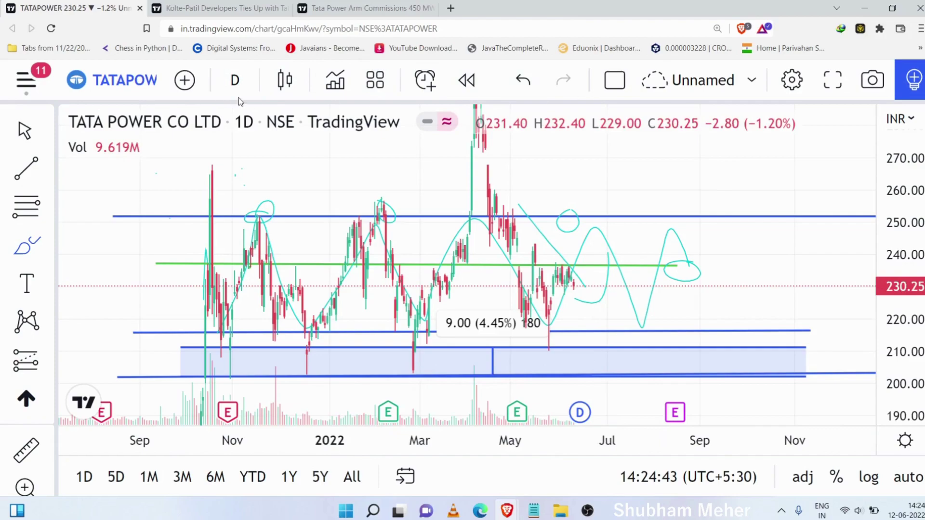
Keep candles as the chart type, reduce browser zoom to 133%, and bring up indicator search.
click(287, 80)
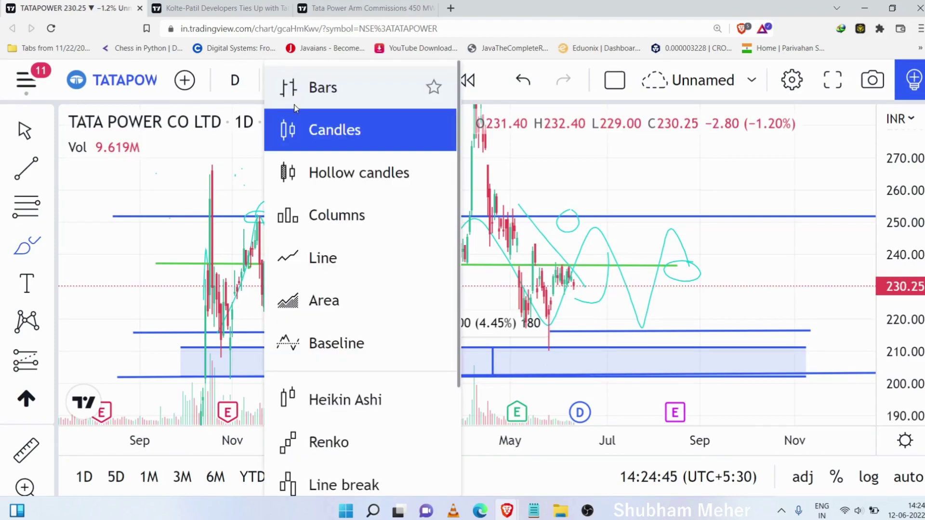
click(541, 162)
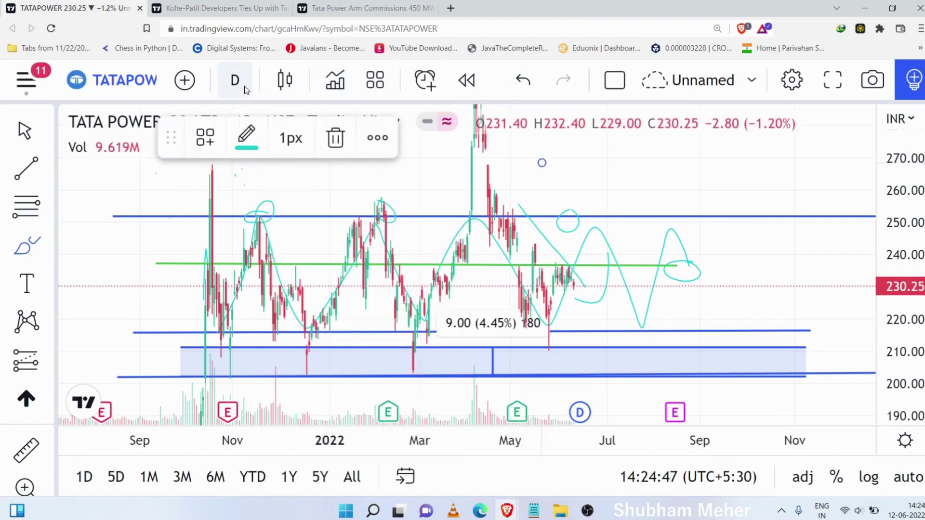
click(920, 28)
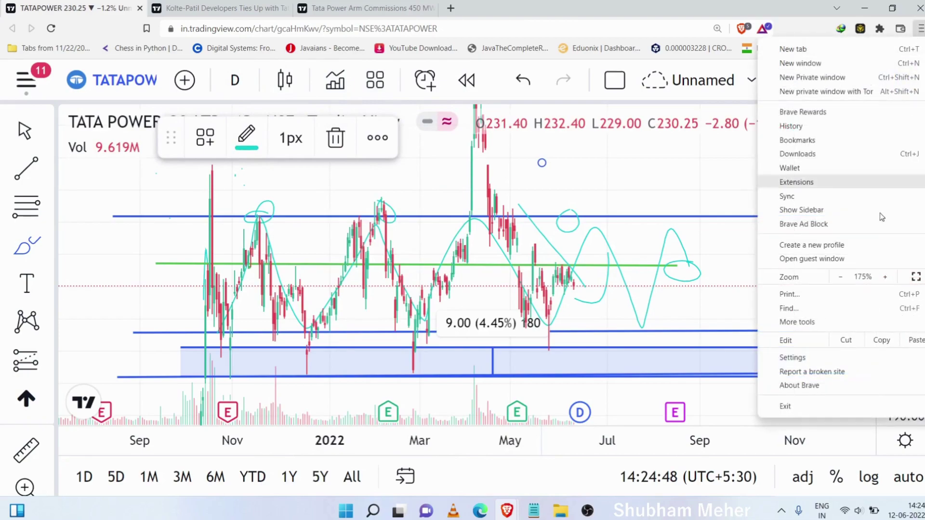
click(841, 279)
click(841, 279)
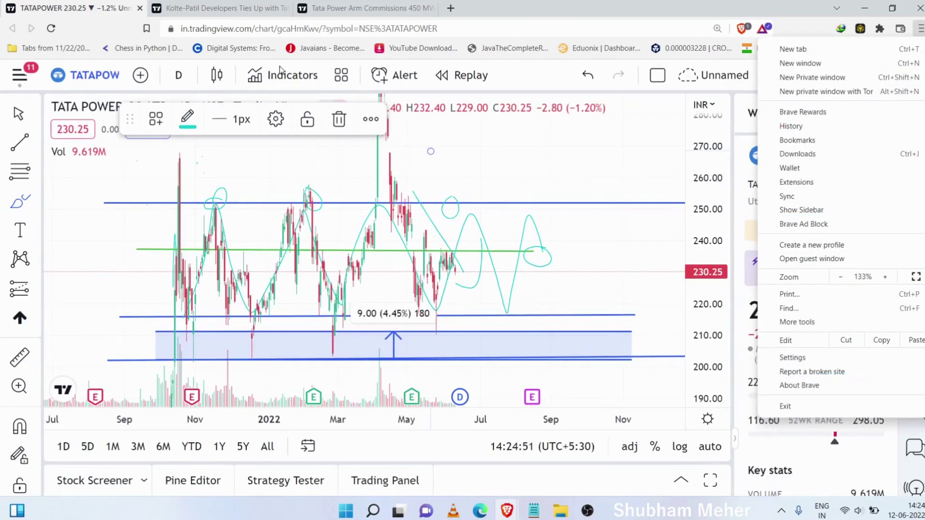
click(299, 75)
Search 'rsi' and add the Relative Strength Index (14, close, SMA) pane.
text(rsi)
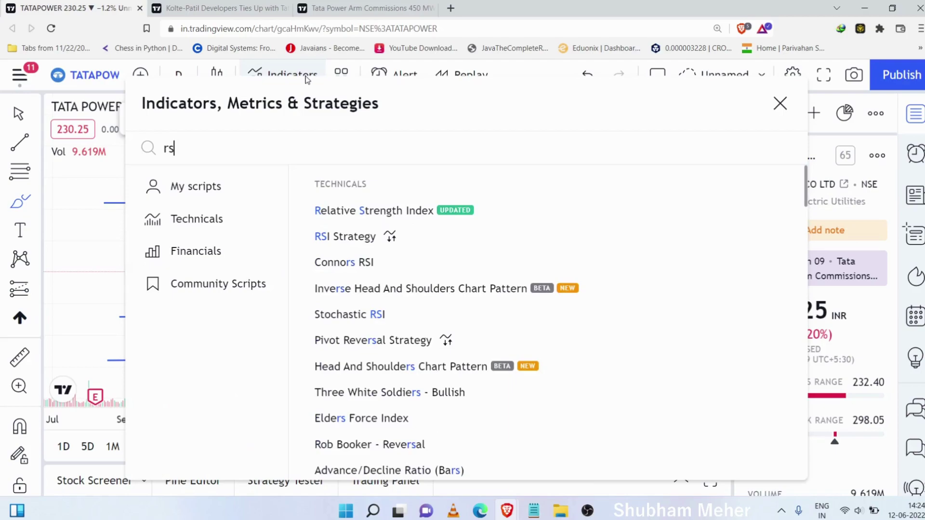
click(476, 210)
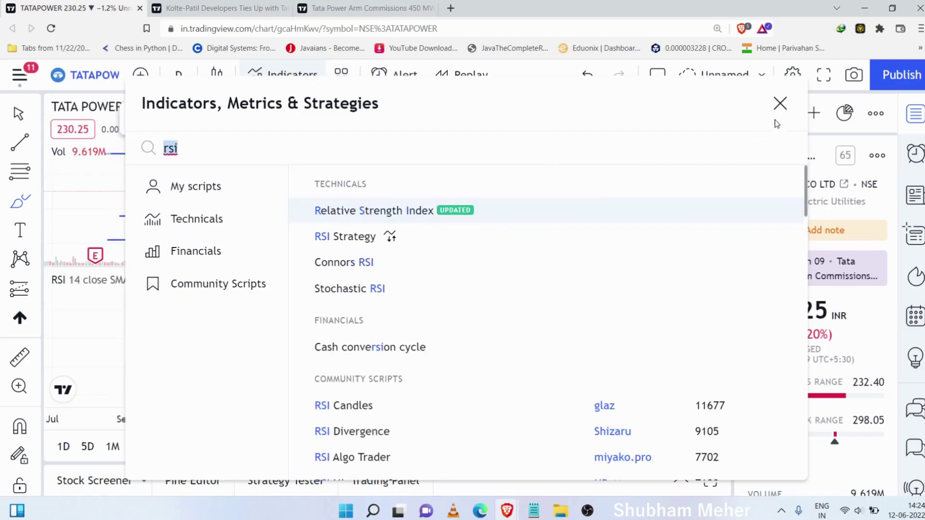
click(780, 103)
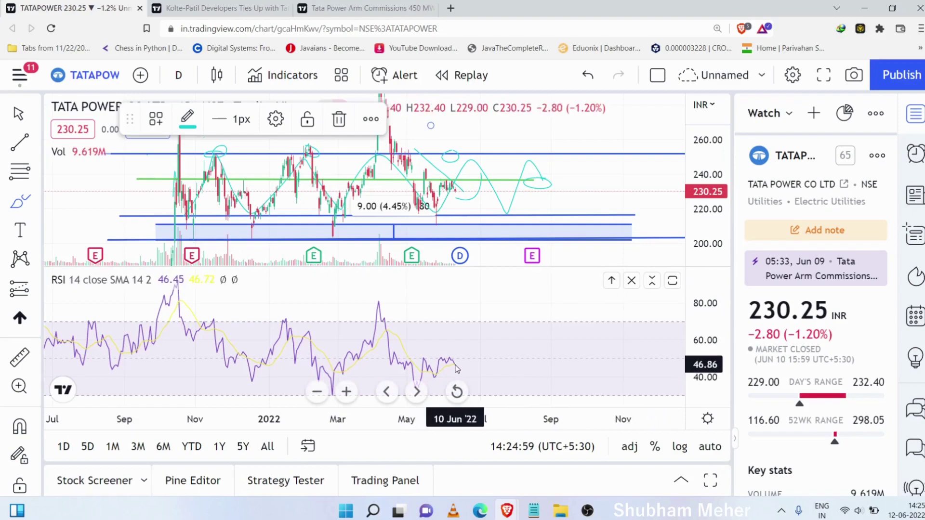
Delete the RSI pane and shift the chart slightly along the time axis.
click(631, 281)
mouse_move(594, 413)
mouse_down()
mouse_move(575, 418)
mouse_move(586, 417)
mouse_up()
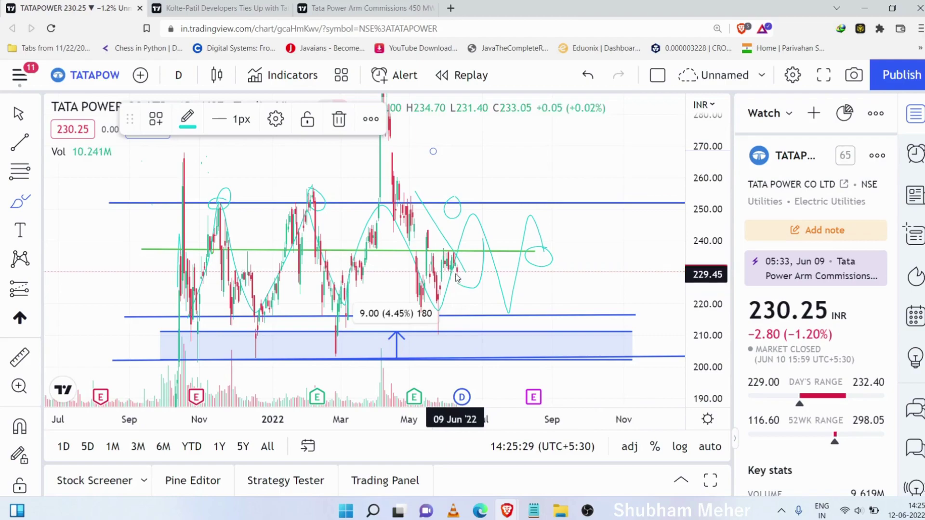
Brush a down arrow to 220, a 215–250 range loop and a breakout toward 270.
mouse_move(543, 277)
mouse_down()
mouse_move(542, 311)
mouse_move(561, 294)
mouse_up()
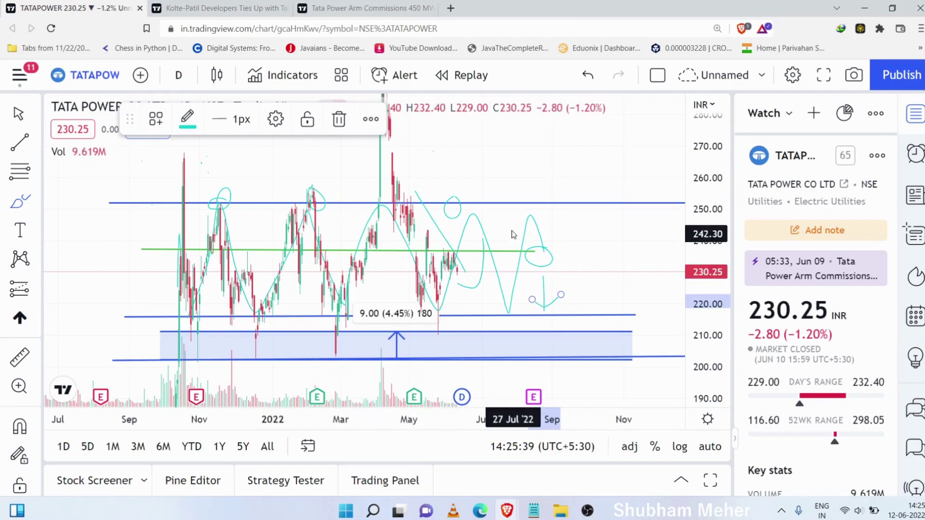
mouse_move(611, 208)
mouse_down()
mouse_move(237, 198)
mouse_move(175, 290)
mouse_move(496, 324)
mouse_move(621, 196)
mouse_move(565, 196)
mouse_up()
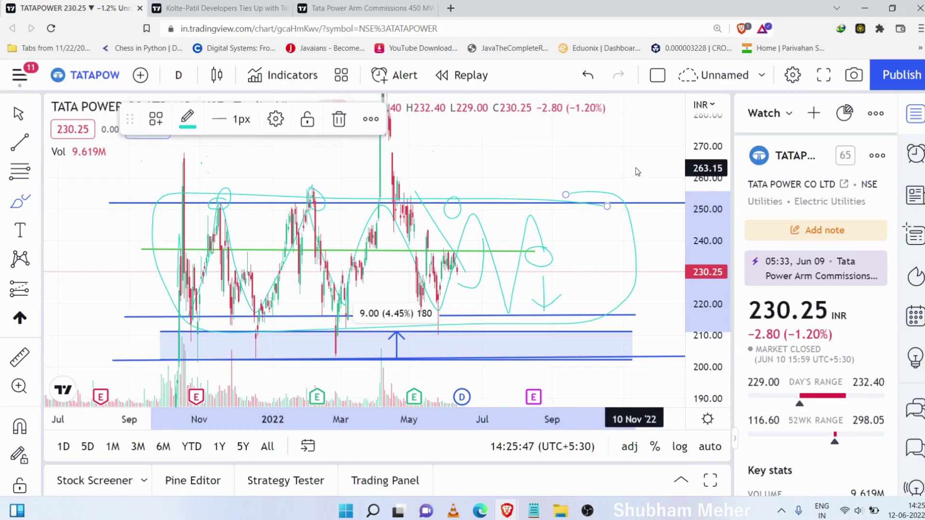
mouse_move(477, 313)
mouse_down()
mouse_move(512, 145)
mouse_move(528, 155)
mouse_up()
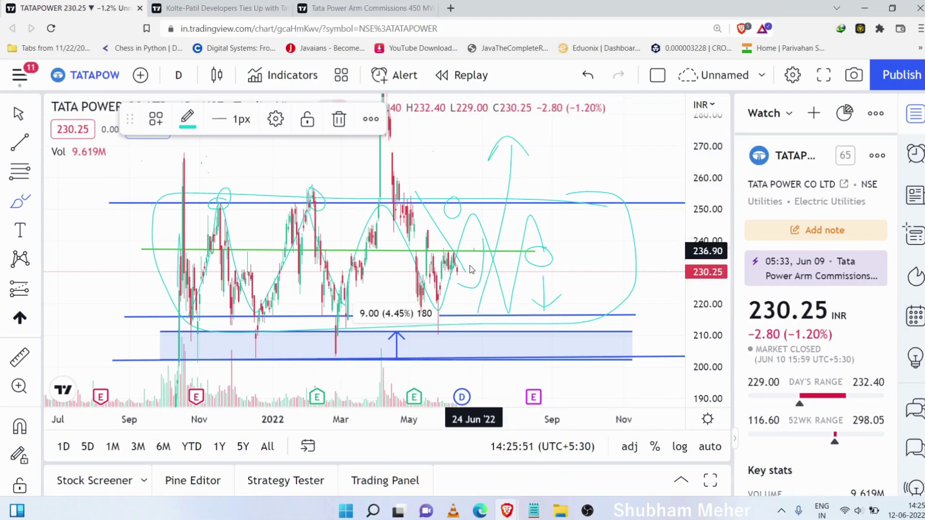
drag(473, 250, 511, 244)
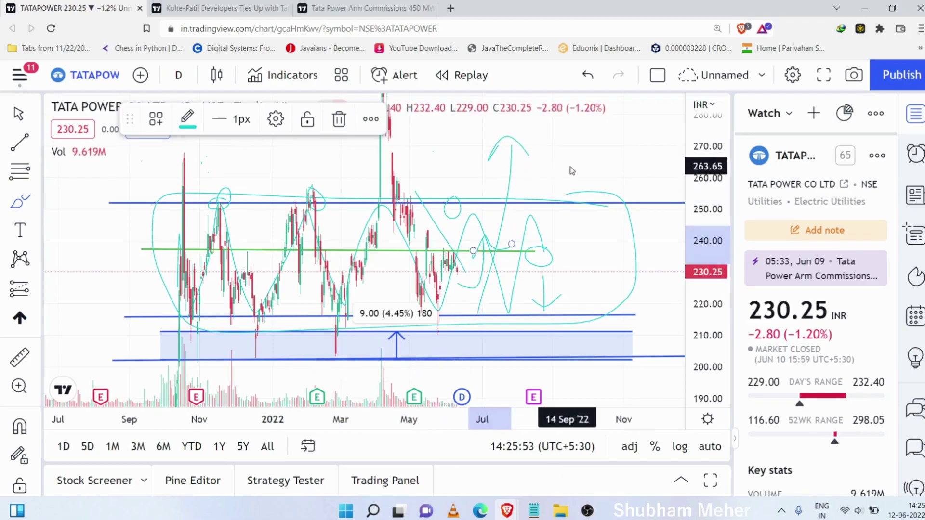
key(ctrl+Tab)
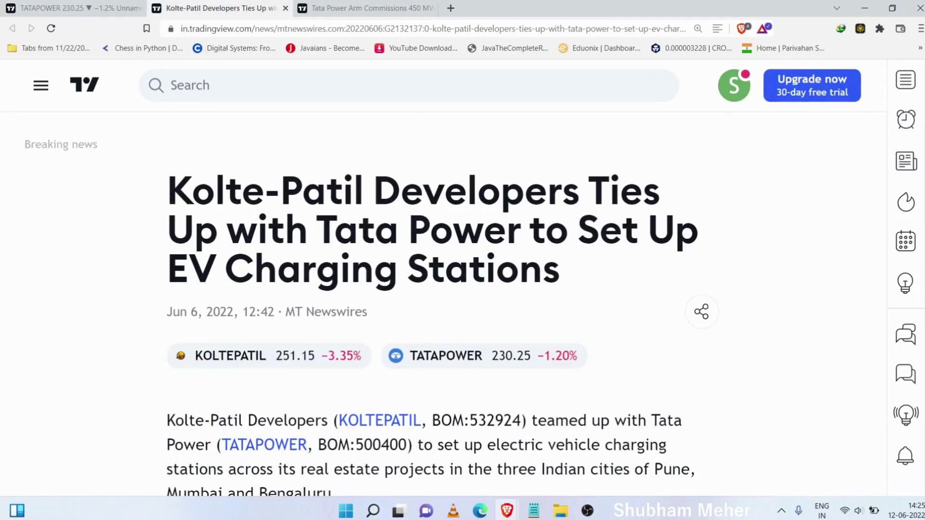
Skim the Kolte-Patil article, highlighting Mumbai and Bengaluru, then move to the solar plant article.
scroll(433, 304, down, 4)
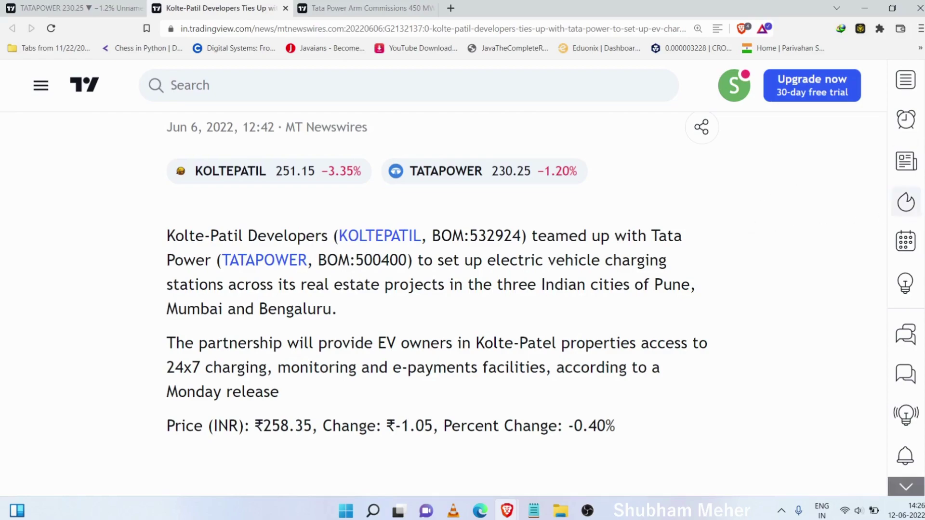
scroll(437, 289, up, 1)
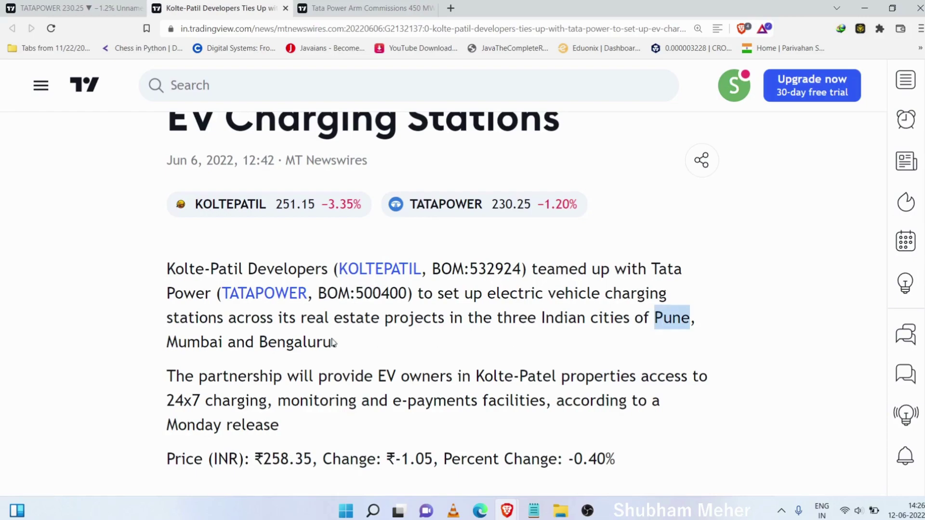
drag(138, 345, 363, 348)
click(544, 346)
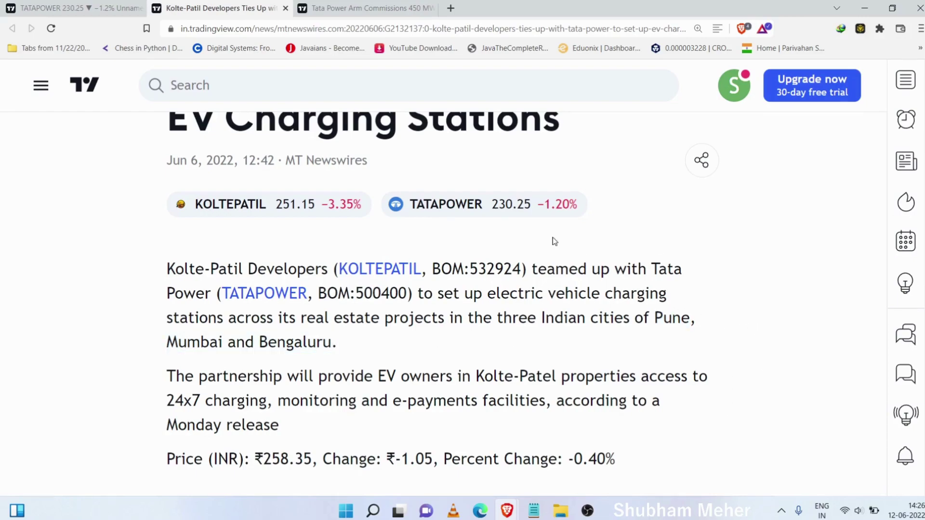
click(402, 10)
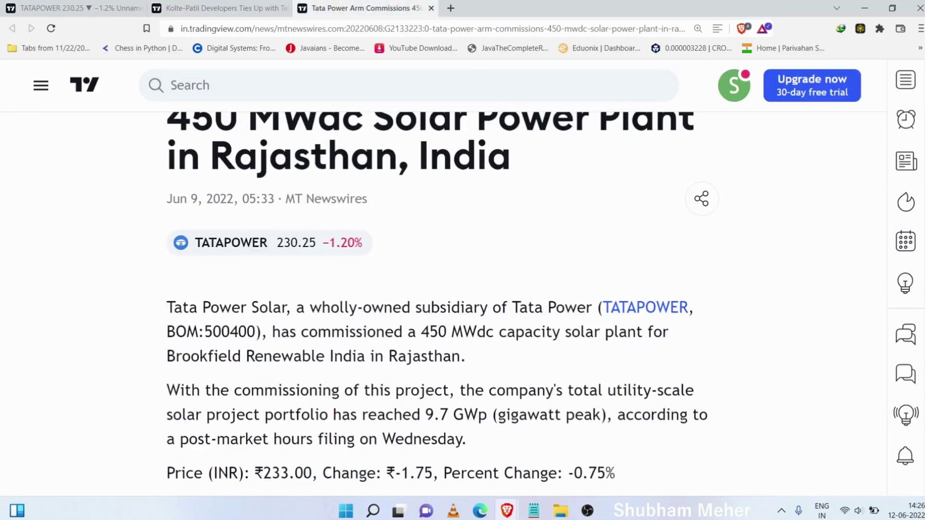
scroll(438, 299, up, 1)
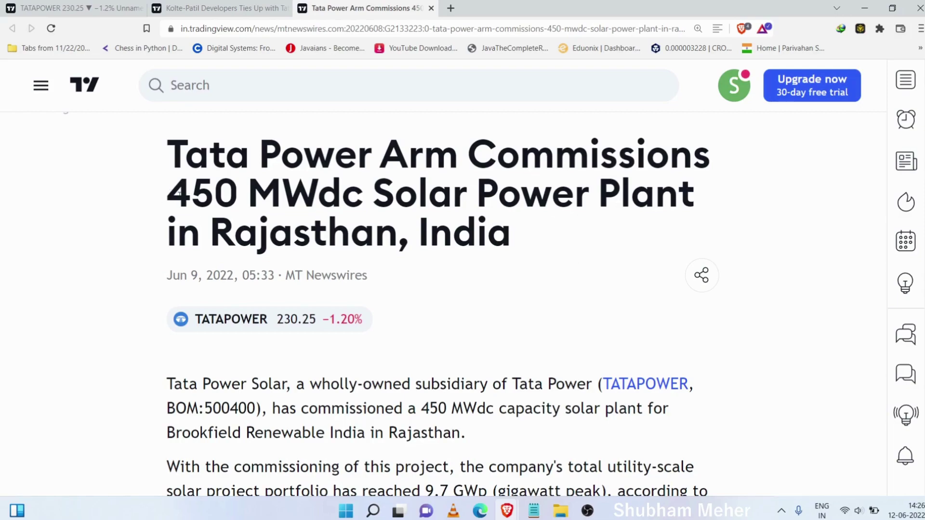
double_click(226, 192)
scroll(862, 187, down, 1)
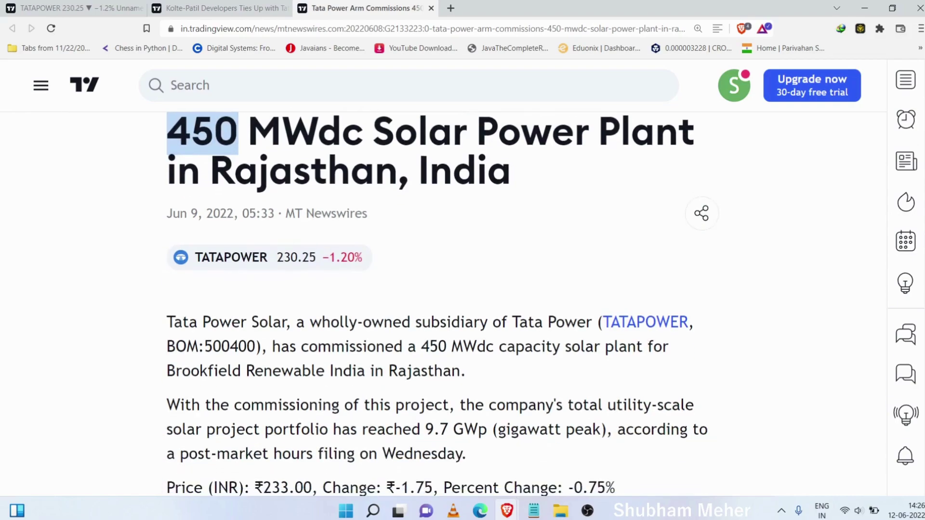
scroll(479, 364, down, 1)
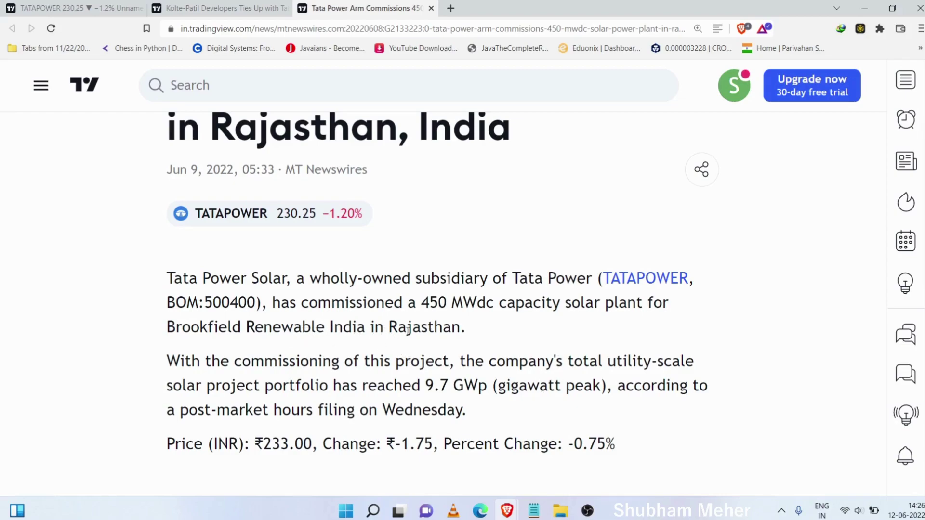
drag(497, 339, 218, 342)
click(485, 342)
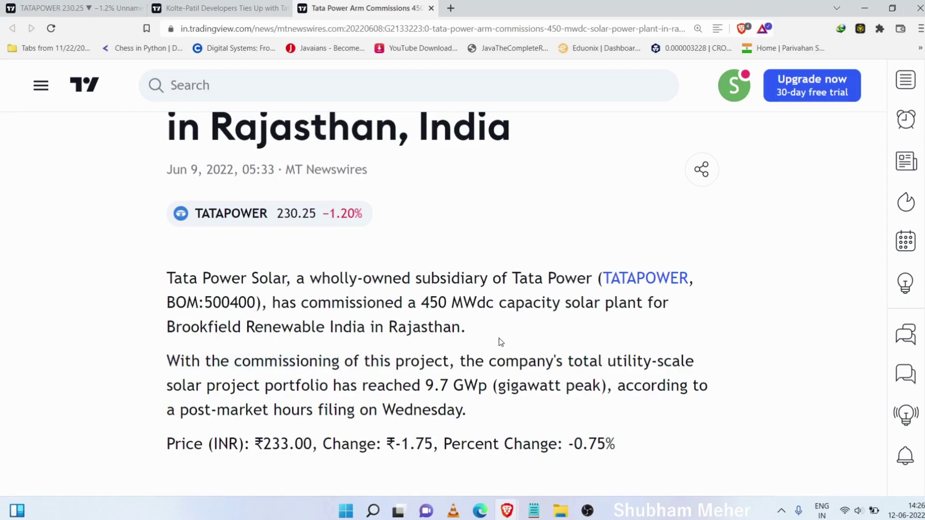